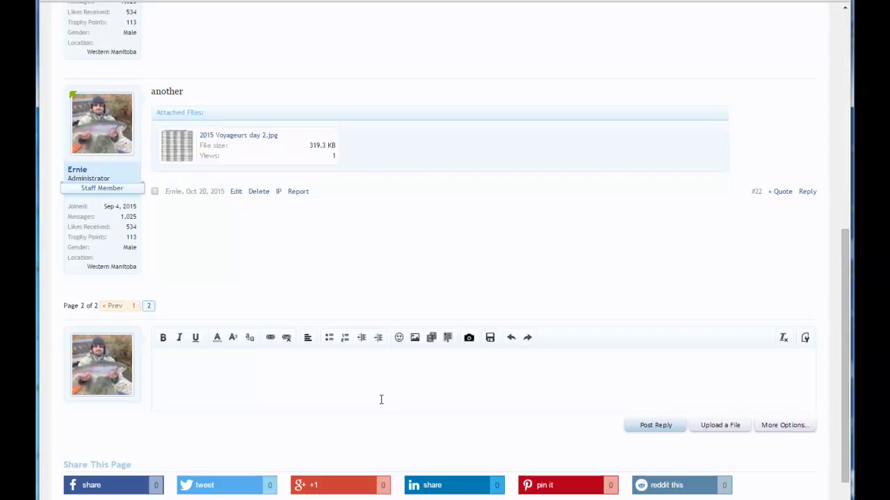
Step: Type 'This a test...' in the Image test thread reply box and start a new line below it
type("s a test...")
key("Return")
Step: Upload the 'image' photo from the Test folder as an attachment to the reply
left_click(720, 427)
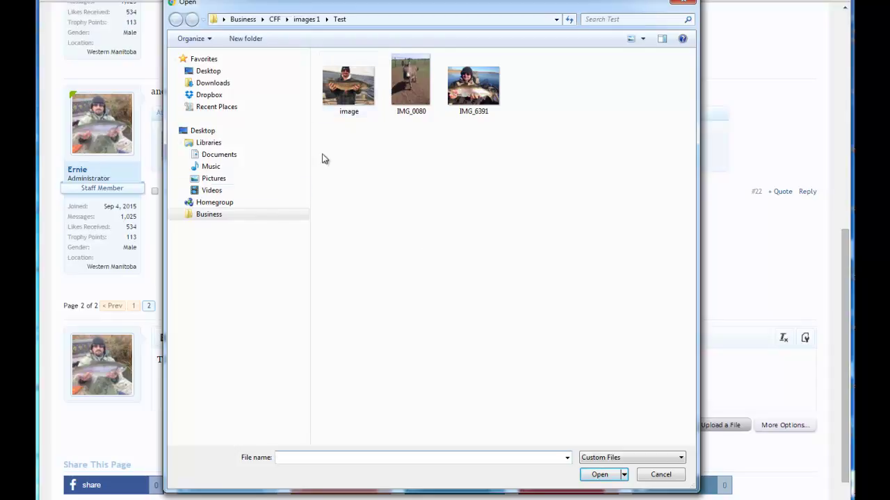
left_click(337, 78)
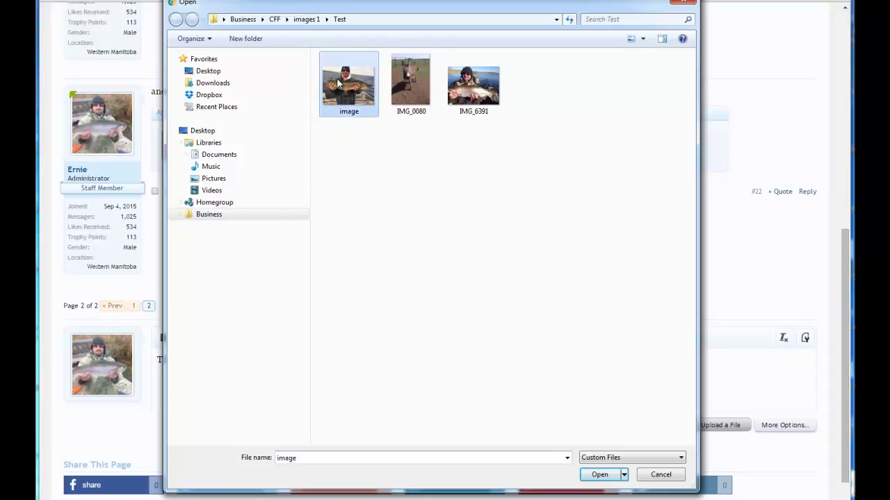
left_click(600, 475)
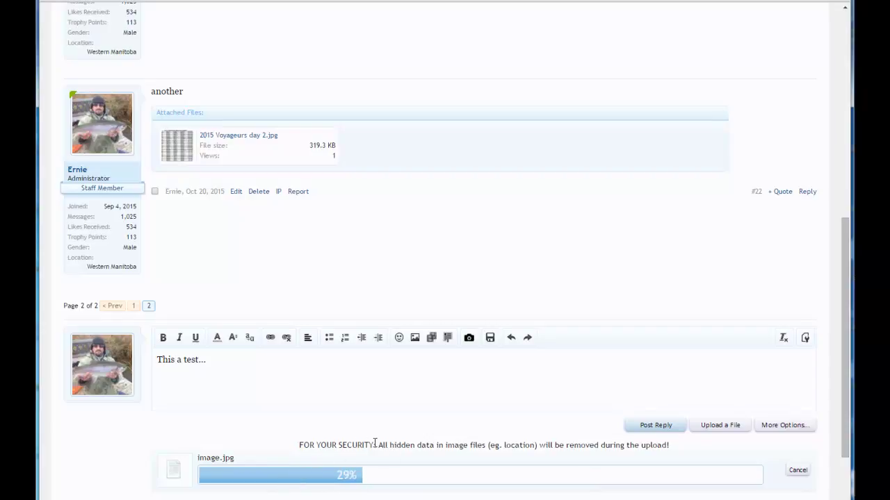
Step: Wait for image.jpg to finish uploading, selecting text in the security notice meanwhile
left_click_drag(373, 442, 301, 443)
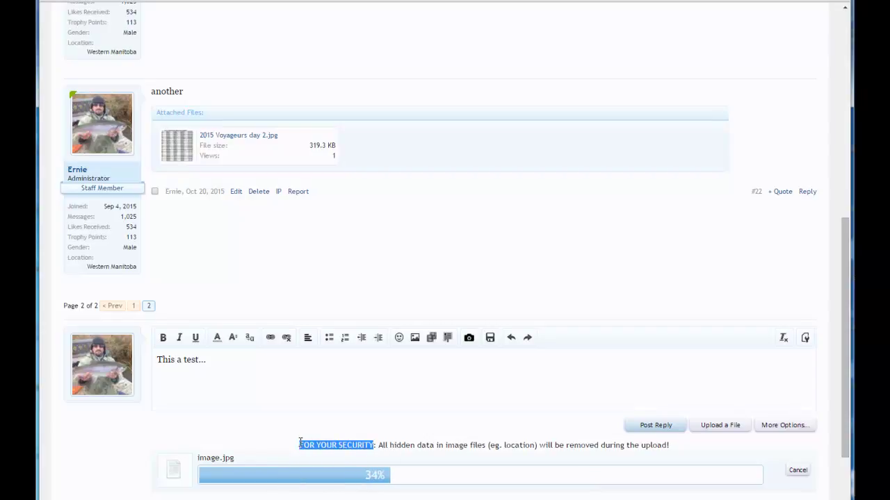
left_click(399, 443)
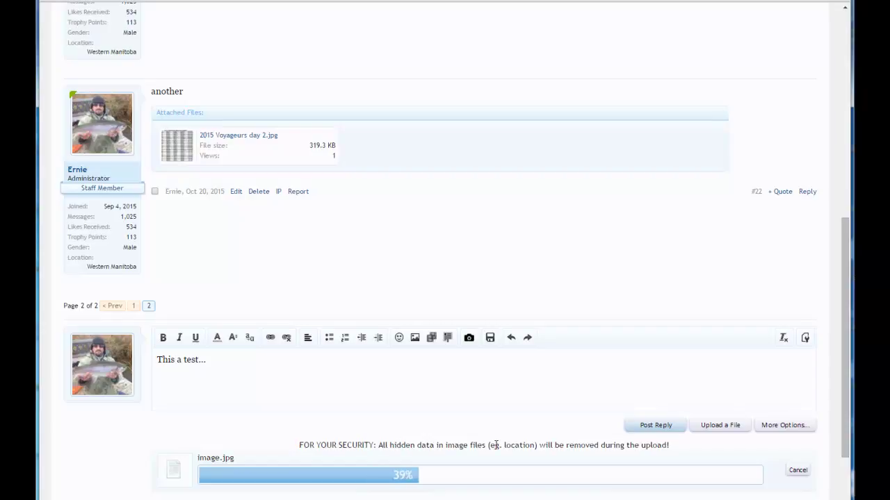
left_click_drag(535, 445, 490, 446)
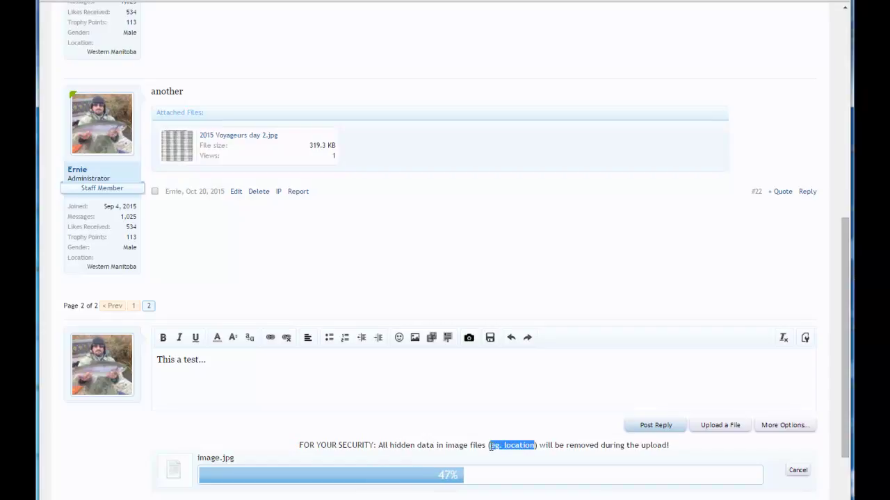
left_click(549, 445)
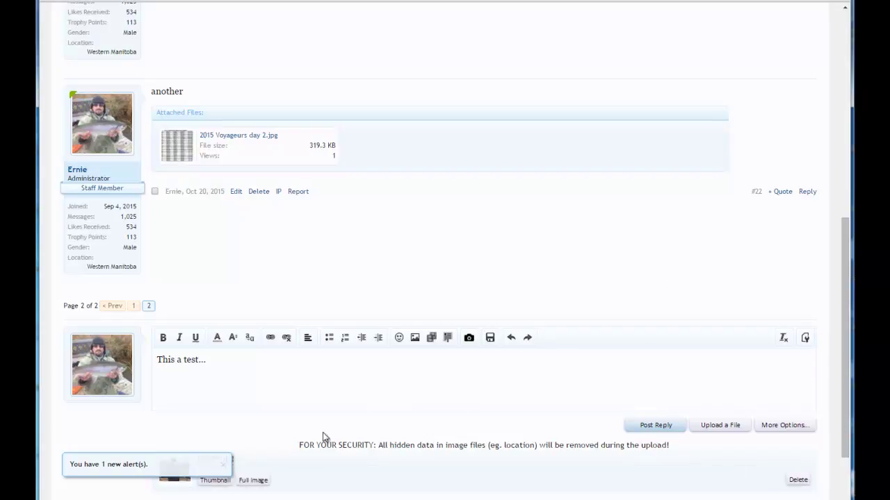
Step: Dismiss the alert popup and insert image.jpg at full size below 'This a test...'
left_click(224, 465)
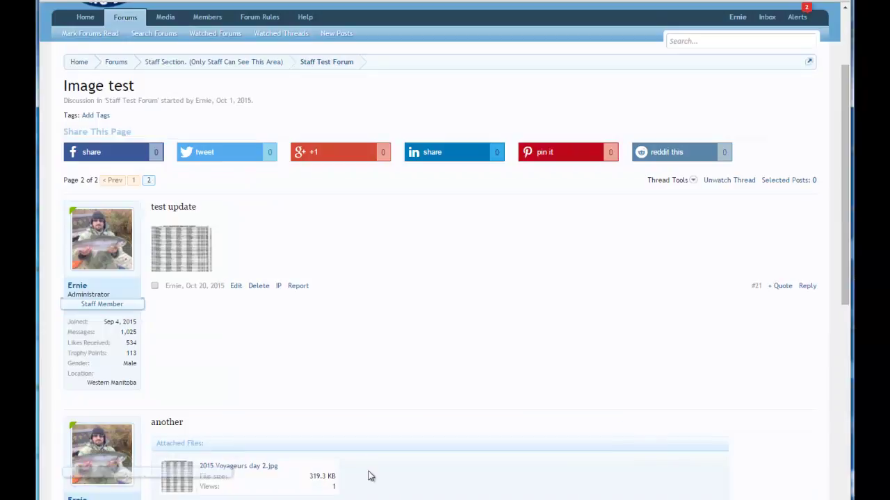
key("End")
scroll(380, 429, "up", 2)
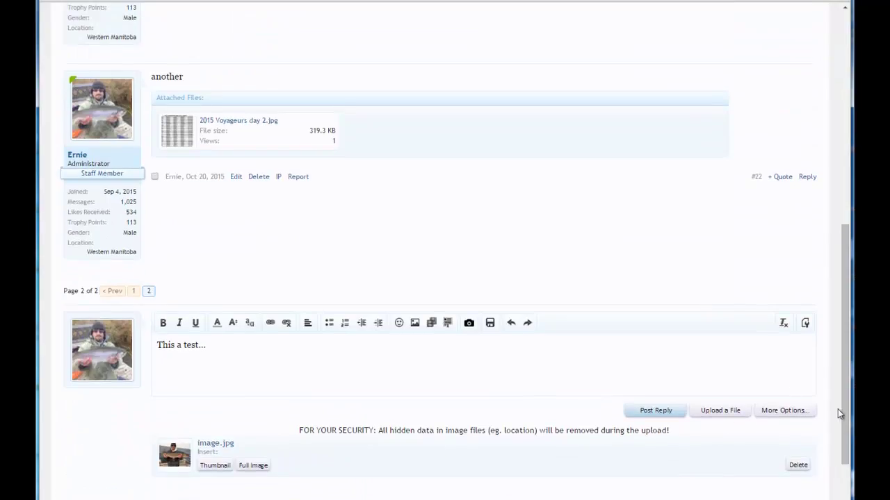
left_click_drag(846, 420, 846, 415)
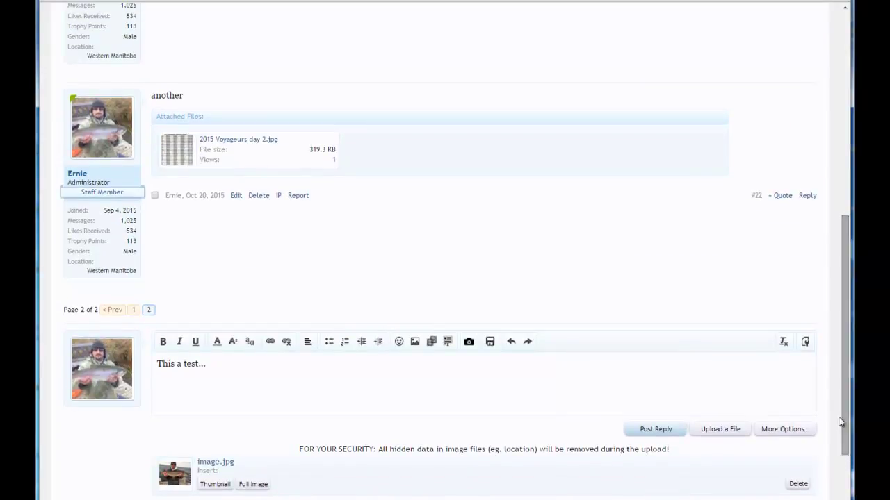
left_click(253, 484)
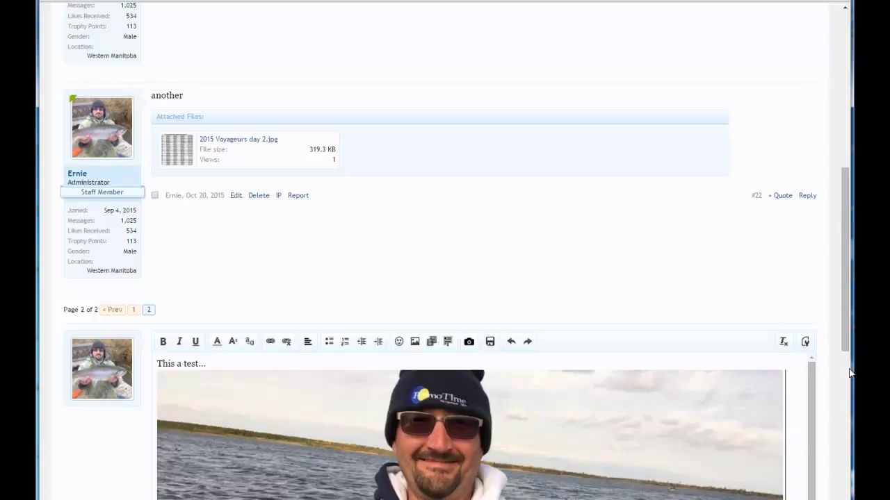
left_click_drag(844, 274, 838, 409)
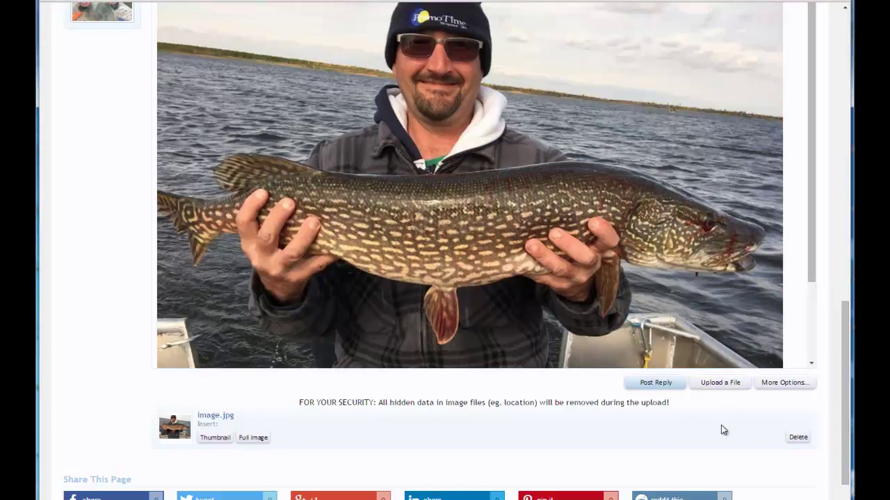
Step: Post the reply with the full-size pike photo as post #23
left_click(656, 383)
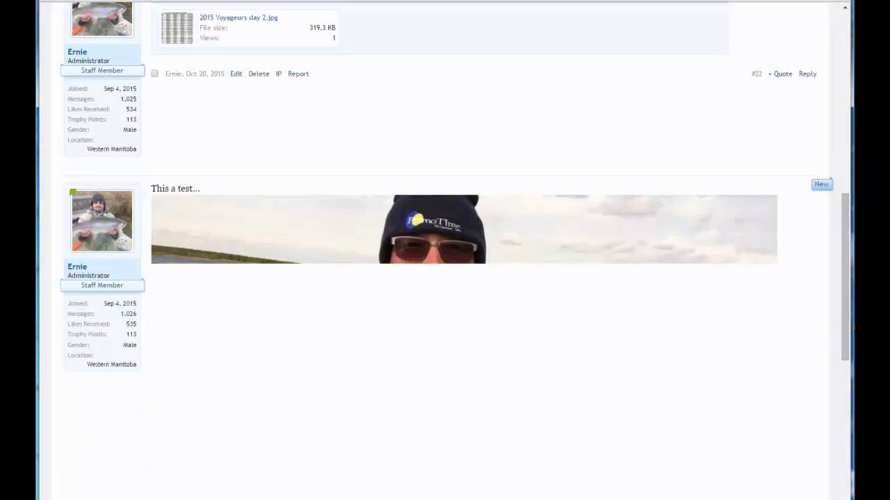
left_click_drag(843, 248, 849, 386)
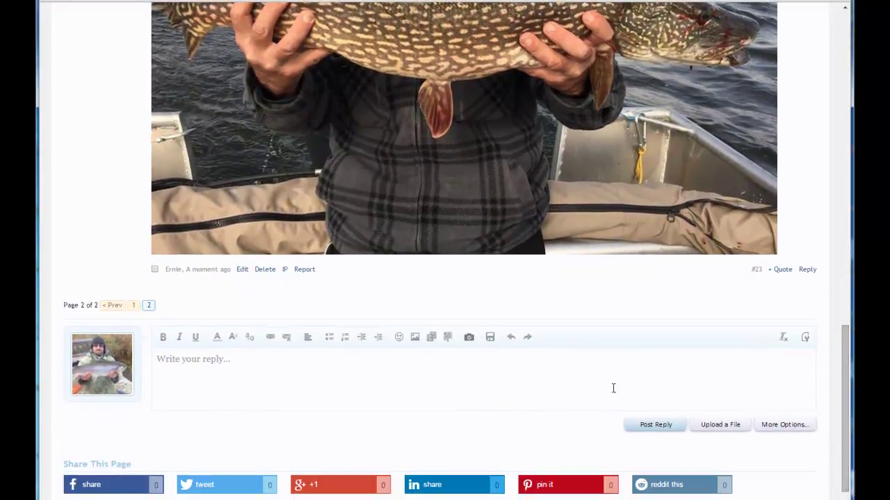
Step: Draft a new reply 'This a test..' and attach IMG_6391 from the Test folder
left_click(198, 373)
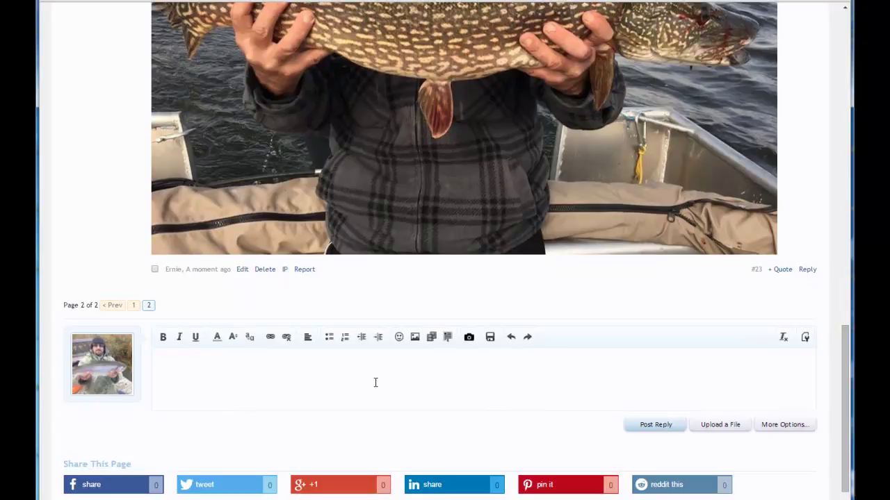
type("This a test..")
left_click(730, 429)
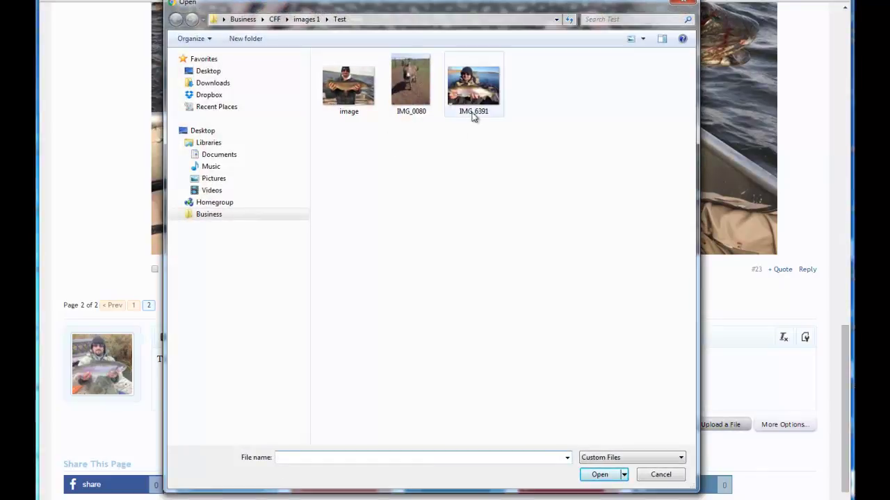
left_click(478, 86)
left_click(602, 476)
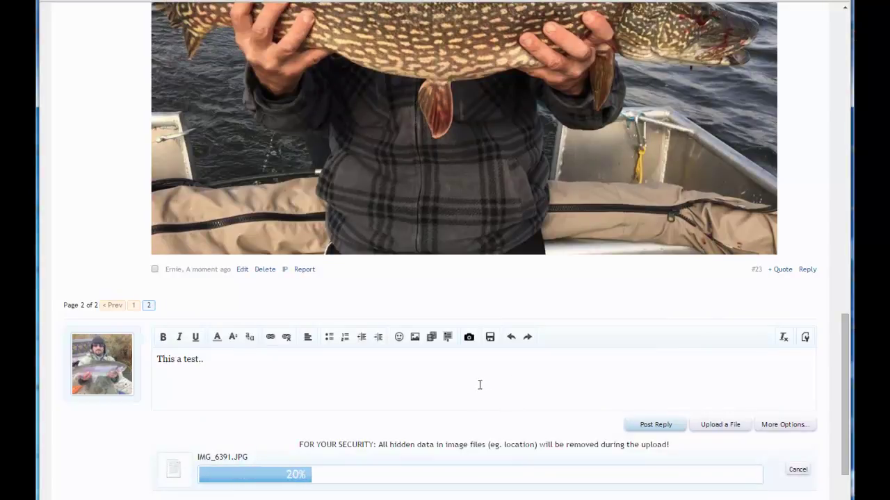
Step: Scroll the page while IMG_6391.JPG finishes uploading as an attachment
scroll(413, 390, "down", 1)
scroll(414, 389, "up", 1)
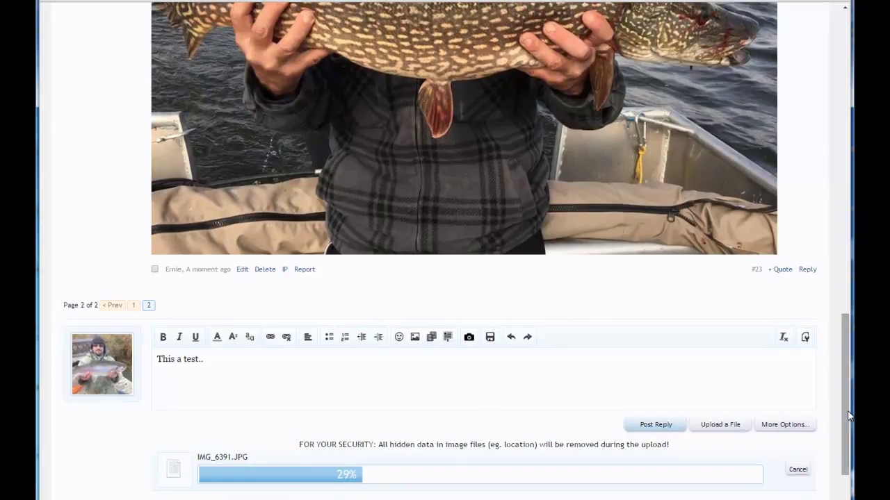
scroll(841, 410, "down", 1)
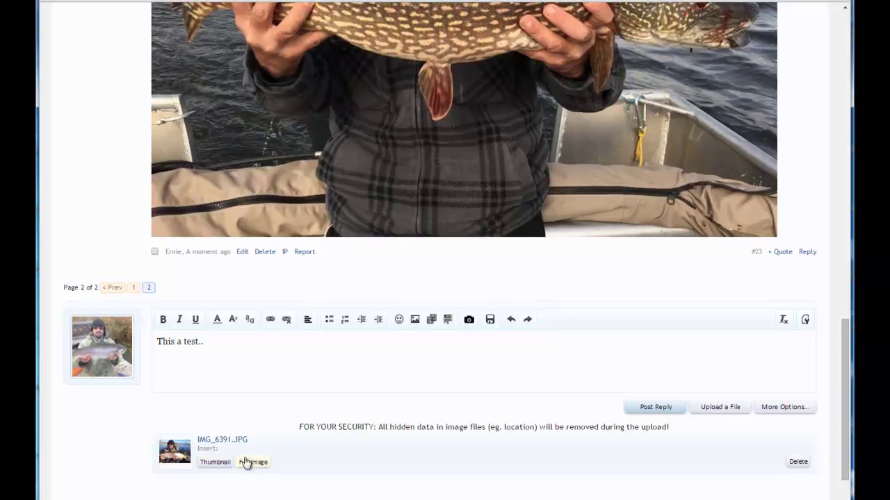
Step: Insert IMG_6391 as a thumbnail, then upload image.jpg as a second attachment
left_click(216, 463)
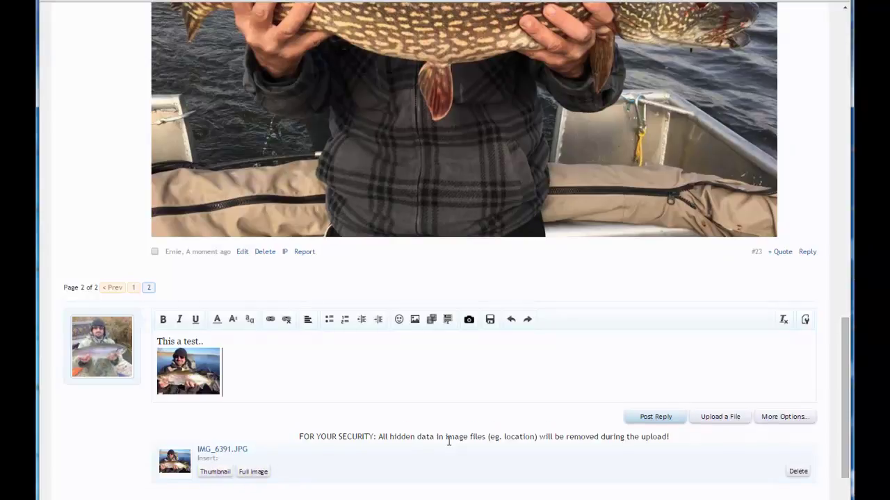
left_click(727, 419)
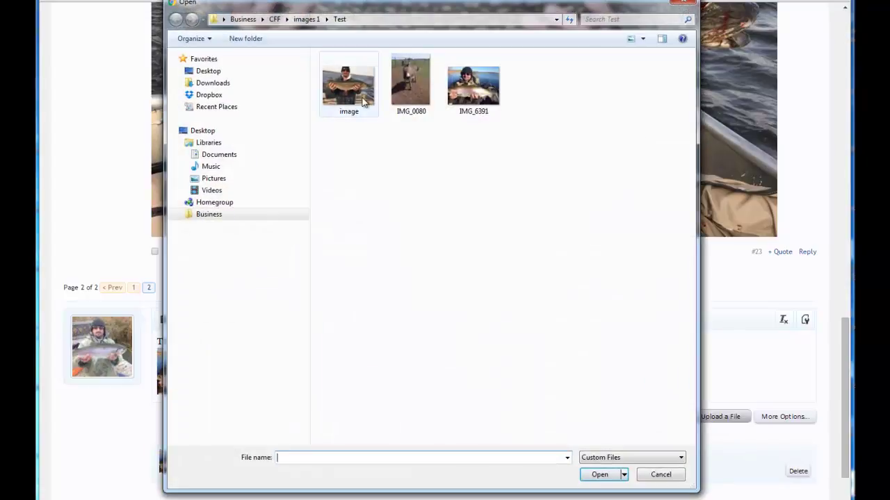
left_click(344, 91)
left_click(608, 476)
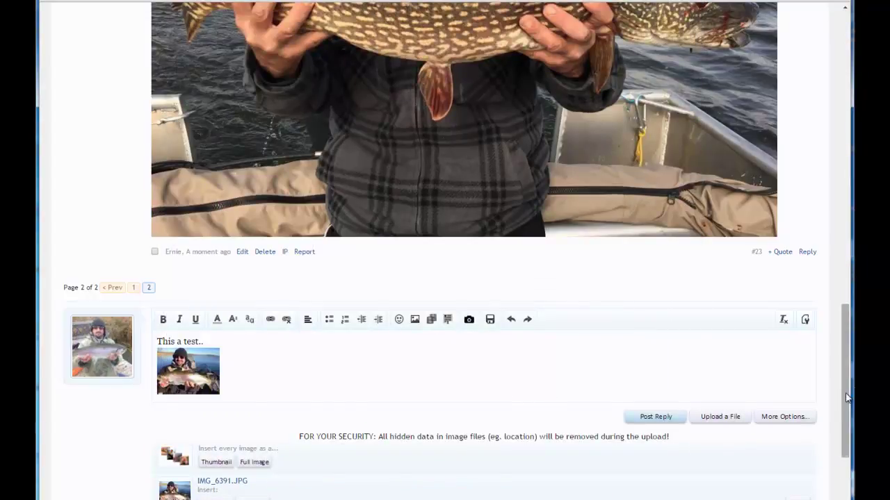
left_click_drag(846, 400, 846, 408)
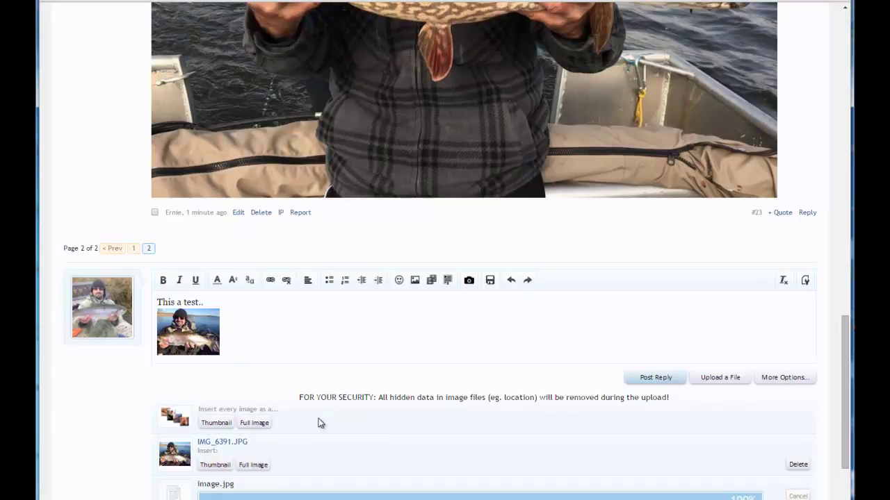
Step: Insert every image as a thumbnail, delete the duplicate trout thumbnail, and cancel an extra upload
scroll(339, 448, "down", 1)
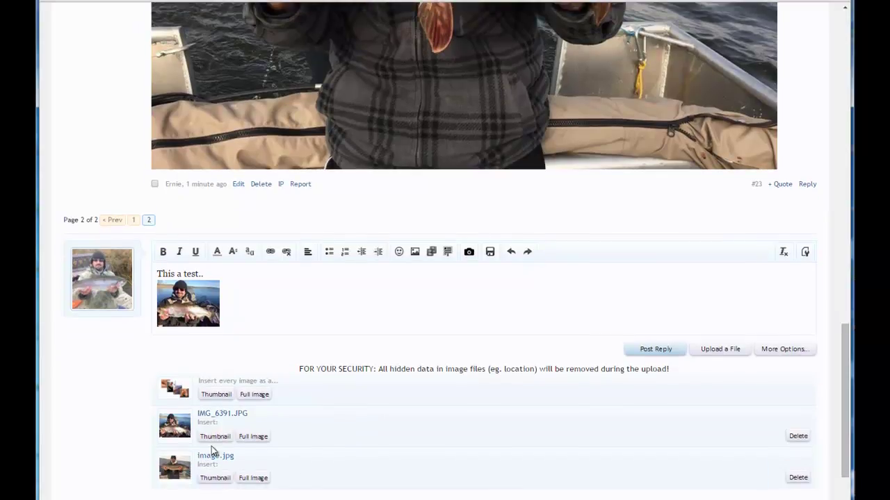
left_click(217, 396)
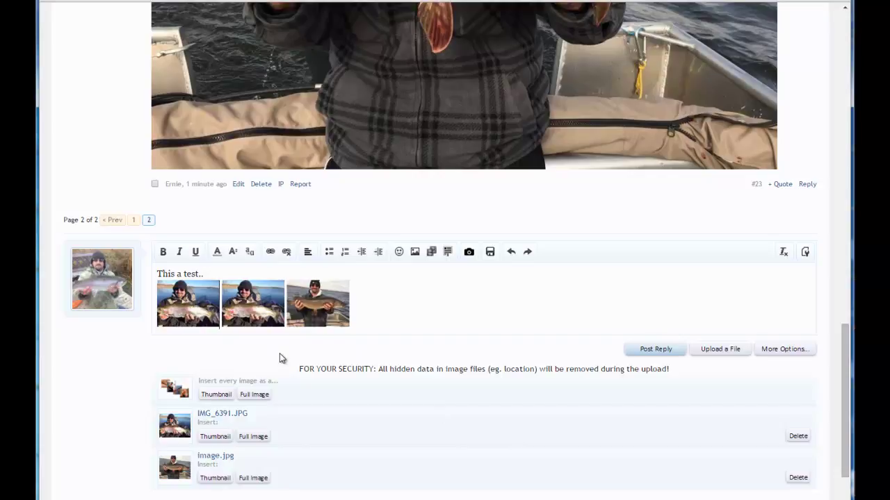
key("BackSpace")
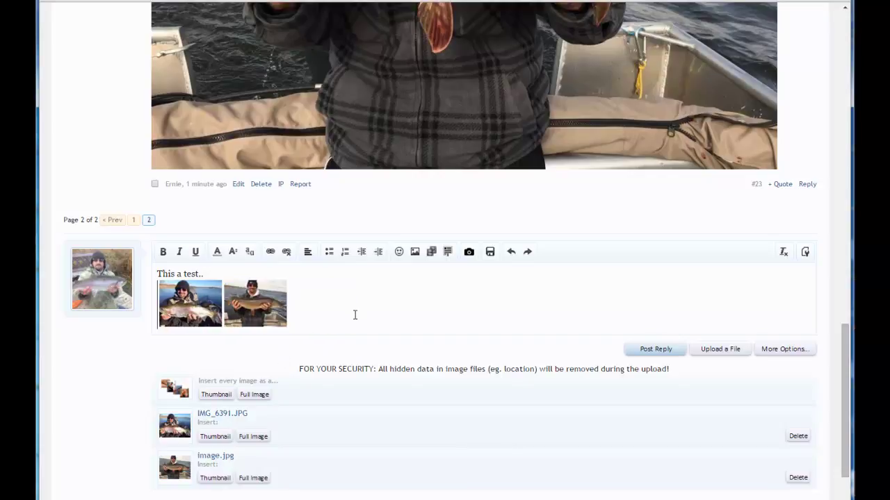
left_click(359, 308)
left_click(723, 350)
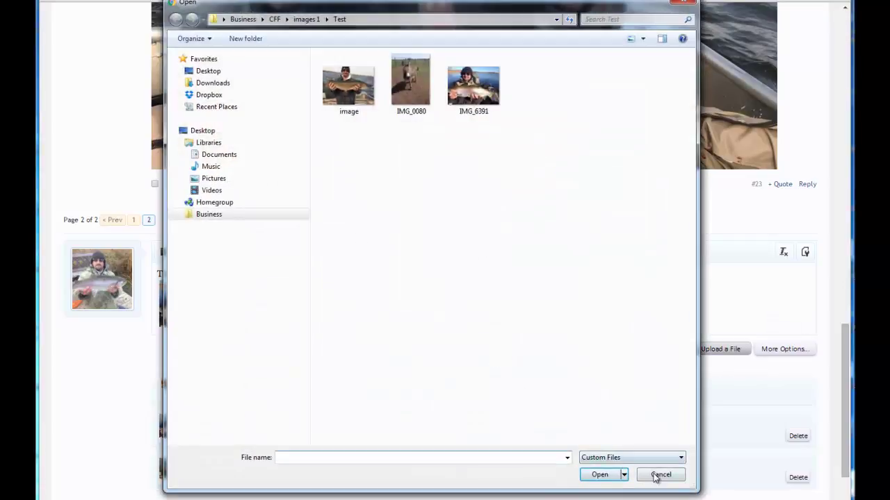
left_click(656, 475)
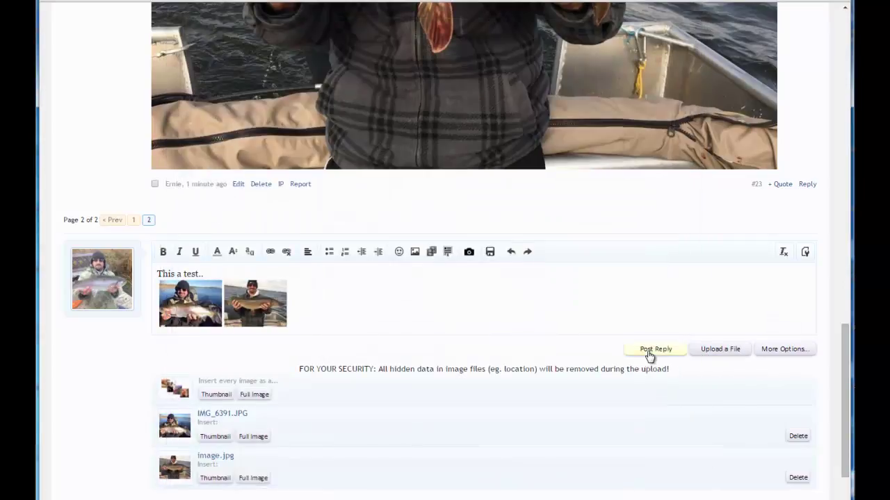
Step: Post reply #24 with the trout and pike thumbnails, then browse both in the lightbox viewer
left_click(650, 353)
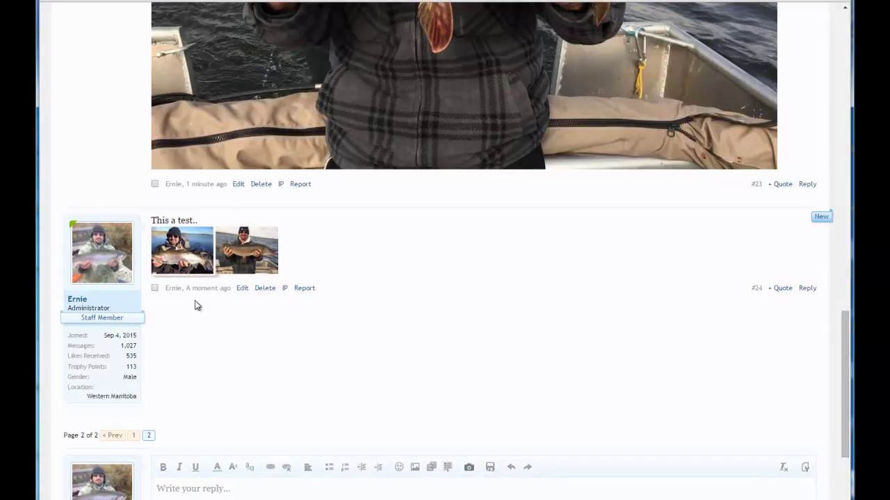
left_click(172, 262)
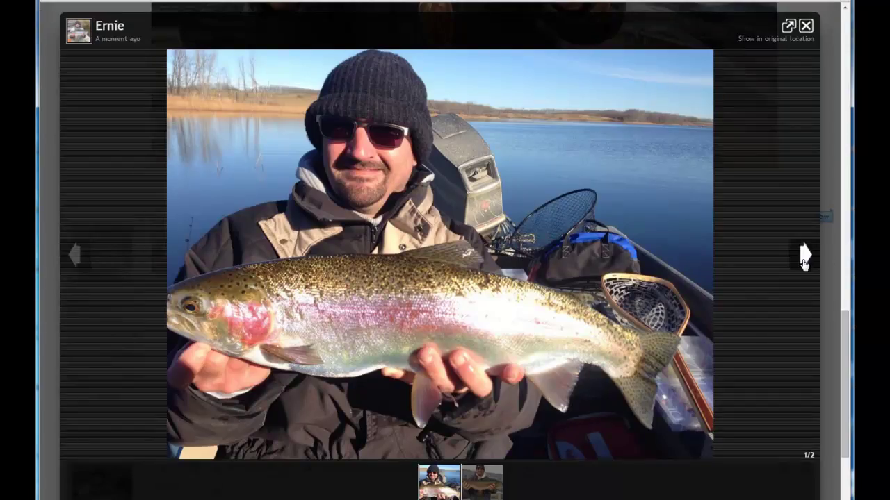
left_click(804, 257)
left_click(804, 257)
left_click(804, 257)
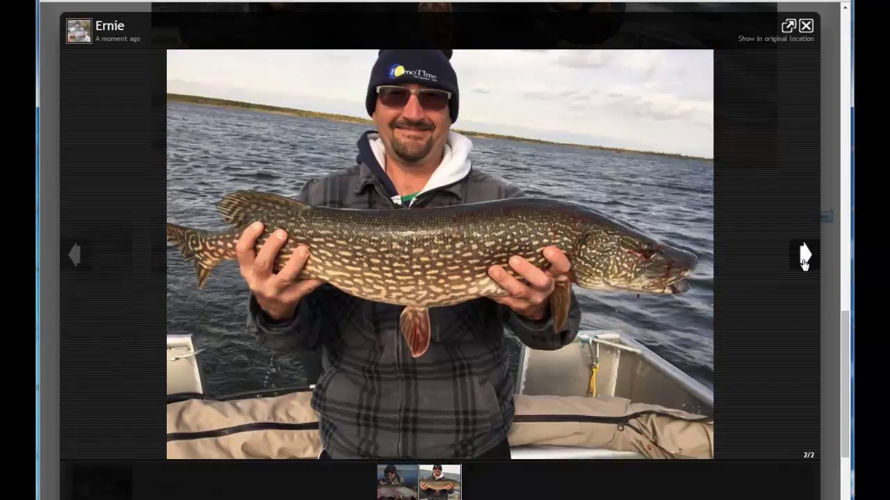
left_click(804, 257)
left_click(804, 257)
left_click(804, 257)
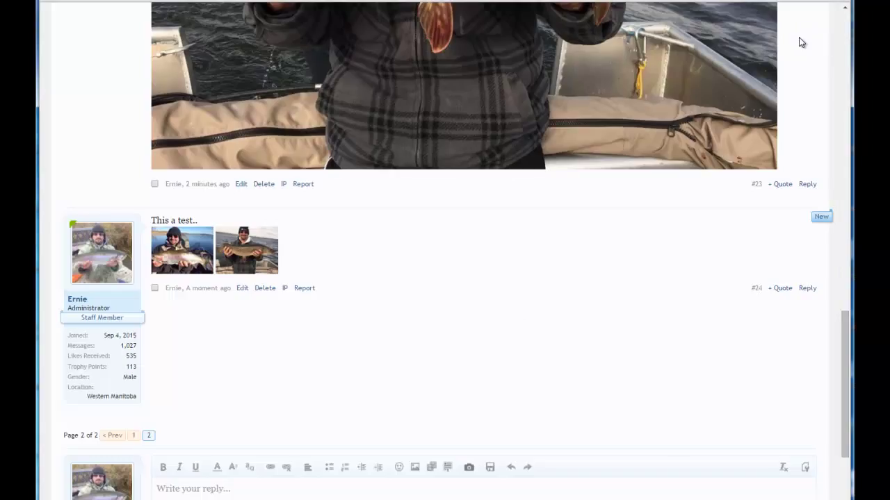
left_click(805, 26)
scroll(412, 376, "up", 5)
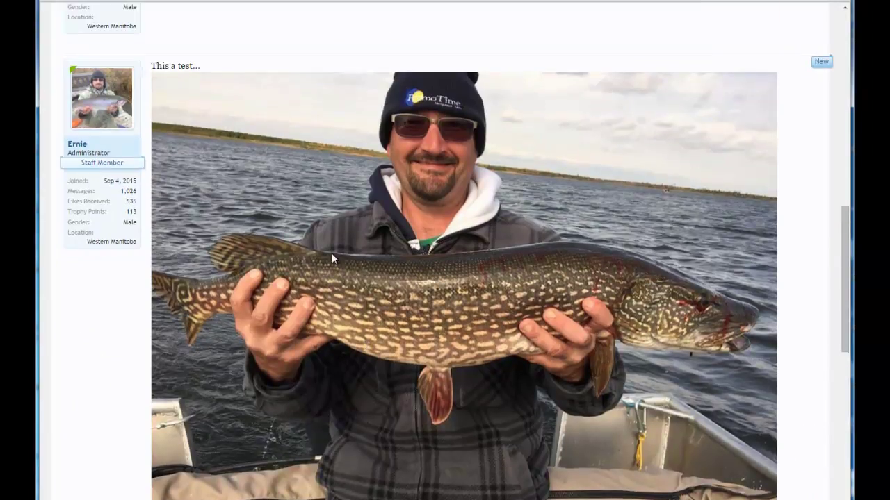
scroll(552, 247, "down", 4)
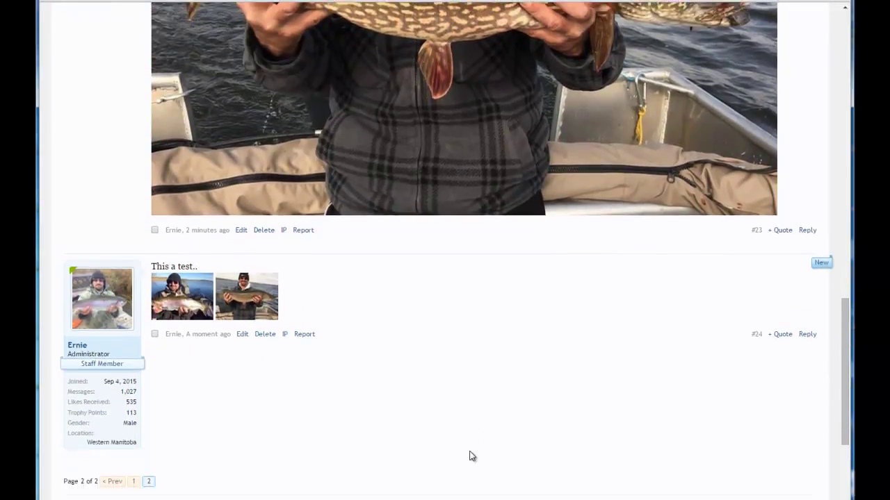
scroll(469, 456, "down", 1)
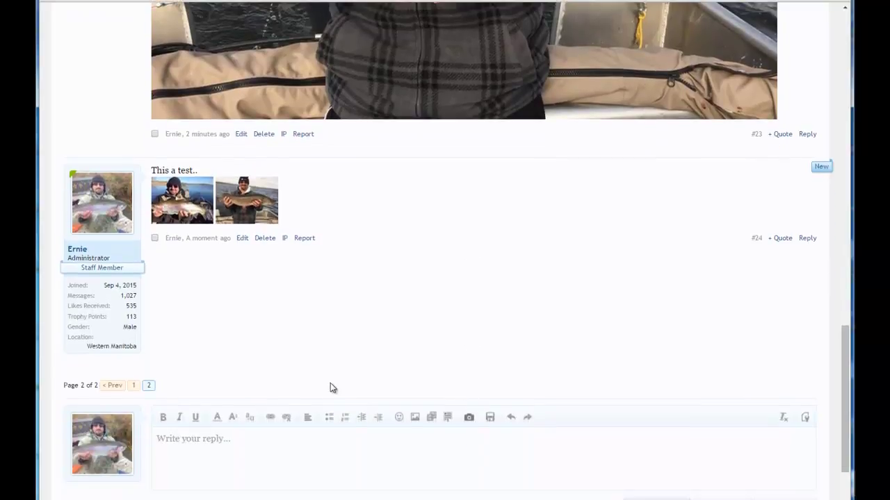